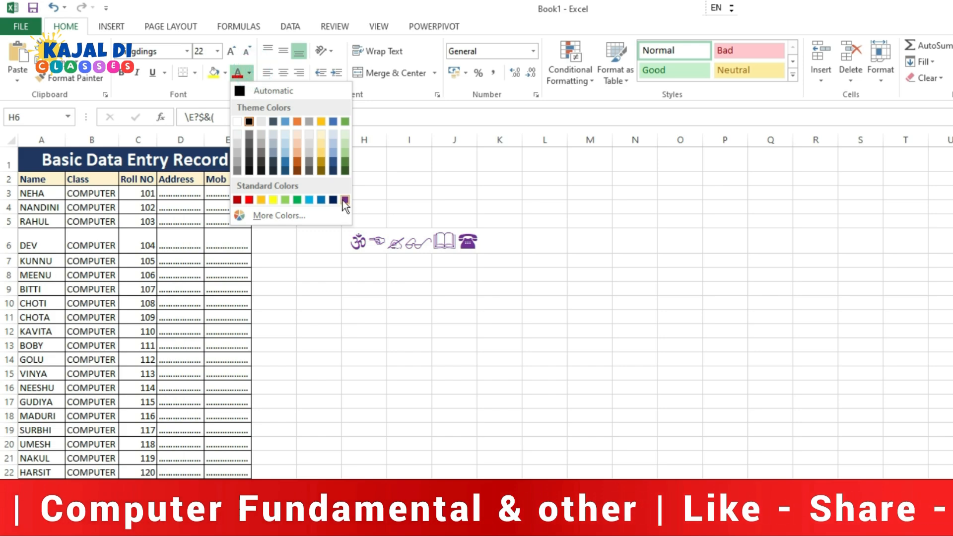
Recolour the symbols in cell H6 dark orange and make them bold.
left_click(296, 165)
left_click(125, 73)
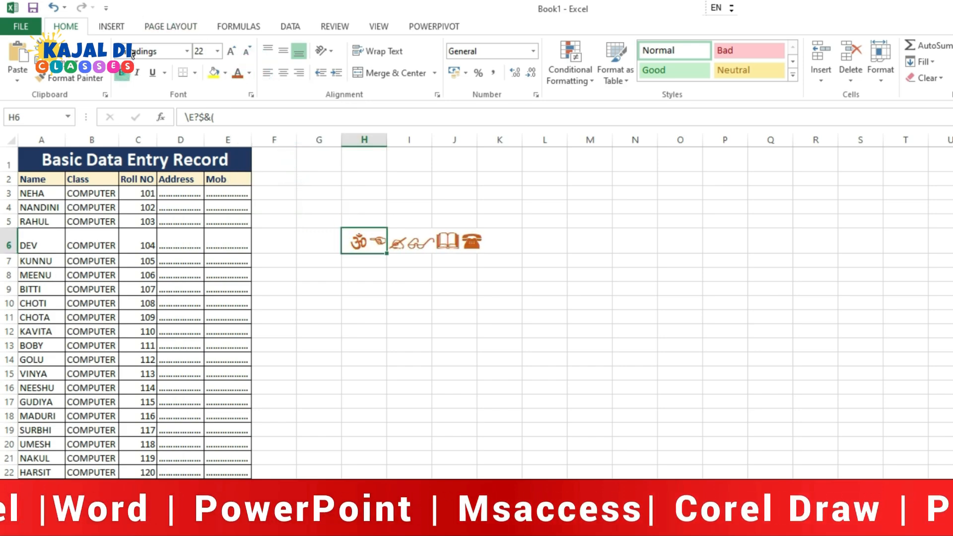
Insert the built-in Fourier Series equation into the worksheet with cell H9 selected.
left_click(112, 27)
left_click(790, 227)
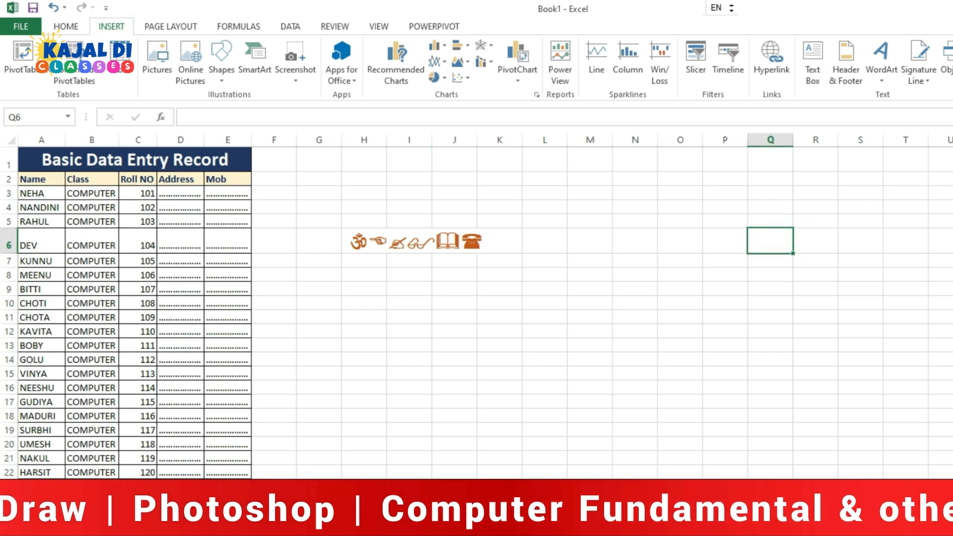
left_click(350, 287)
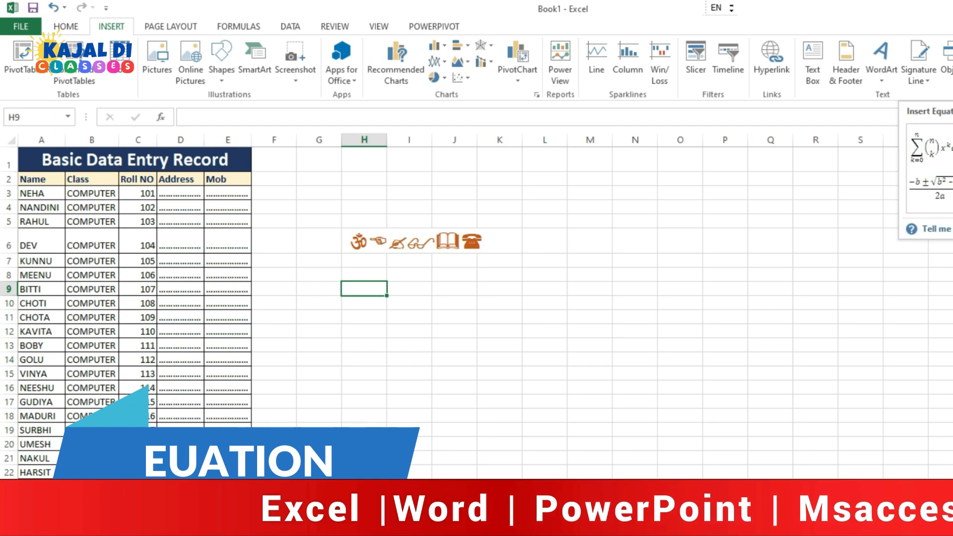
left_click(951, 79)
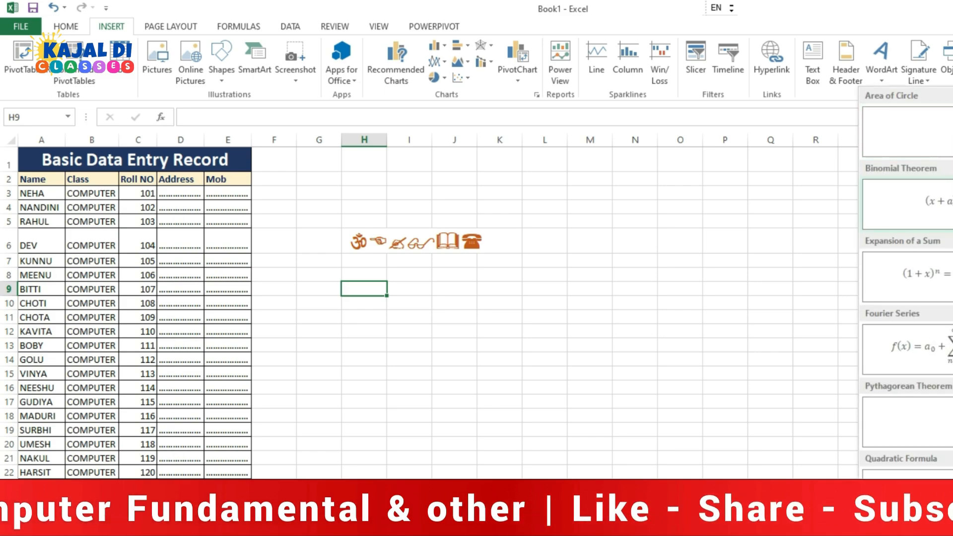
left_click(951, 349)
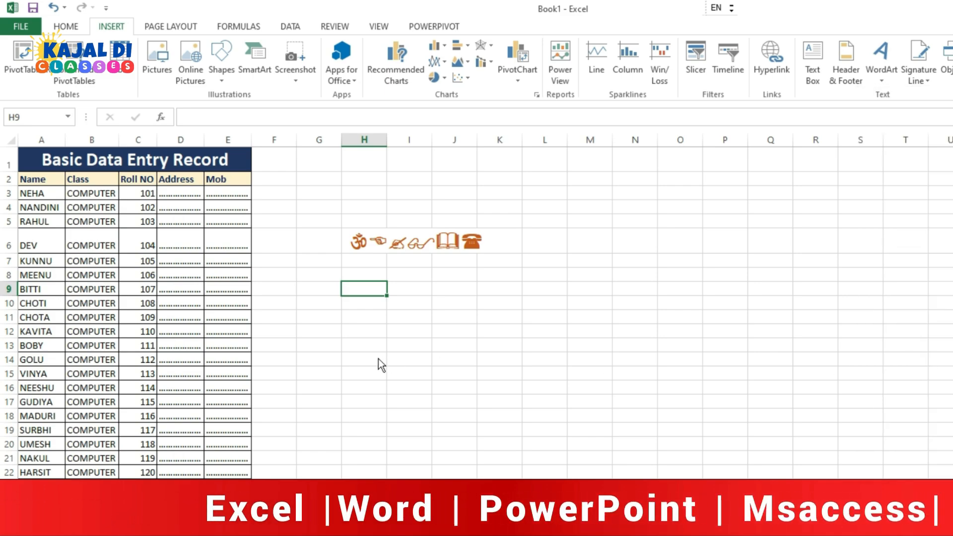
left_click(489, 307)
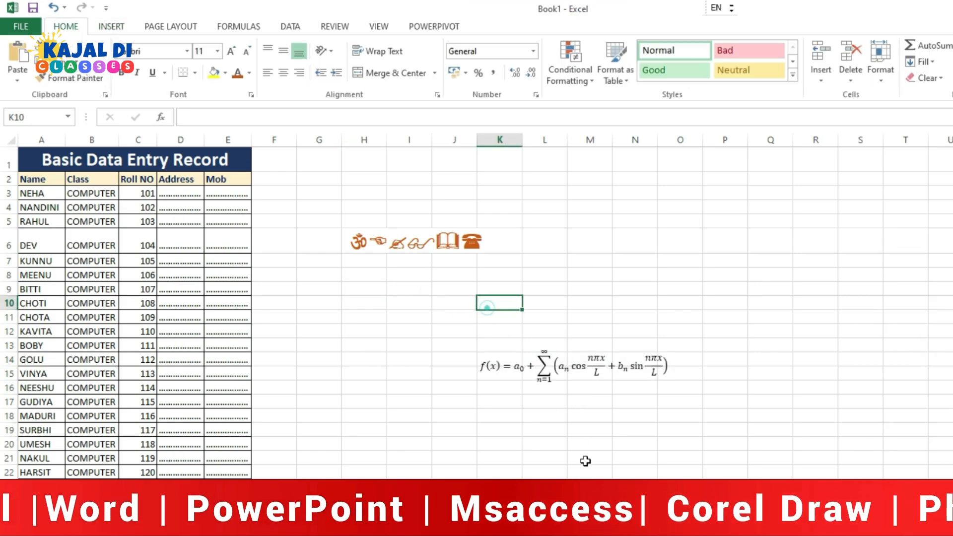
Insert an empty stacked fraction before the summation sign in the Fourier Series equation.
left_click(530, 353)
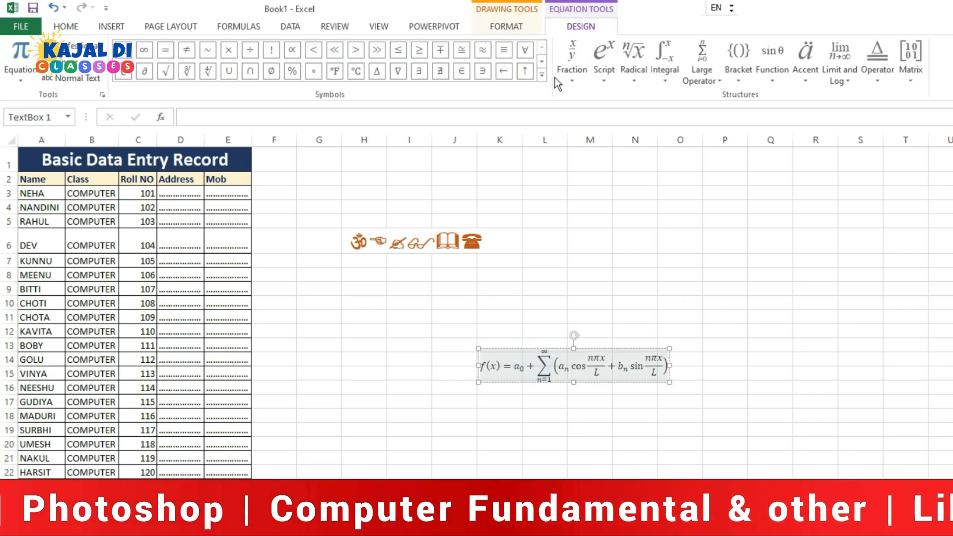
left_click(571, 77)
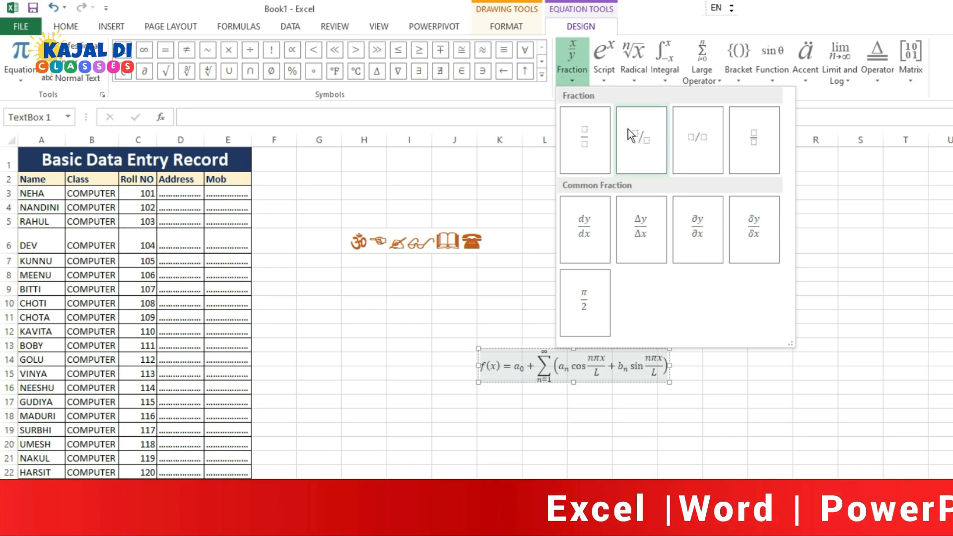
left_click(585, 144)
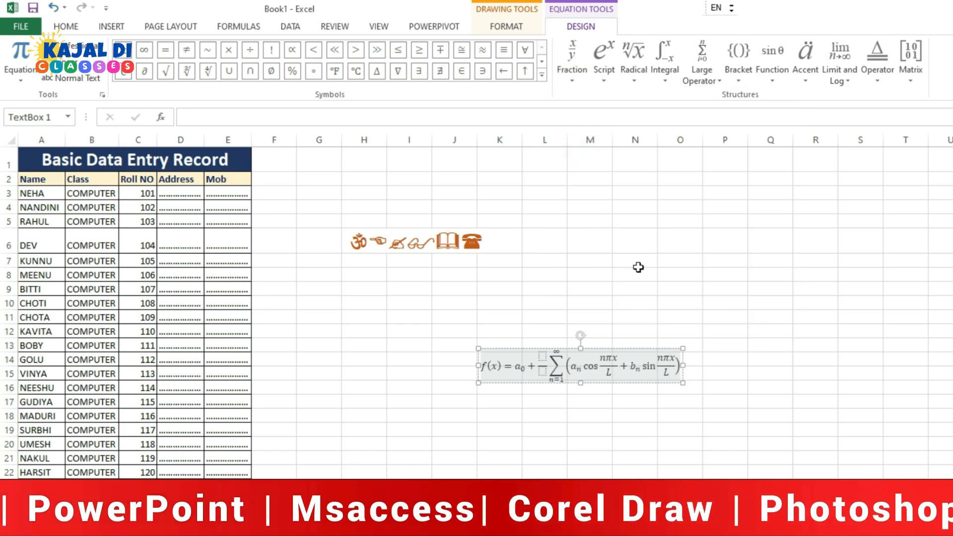
left_click(639, 268)
left_click(652, 355)
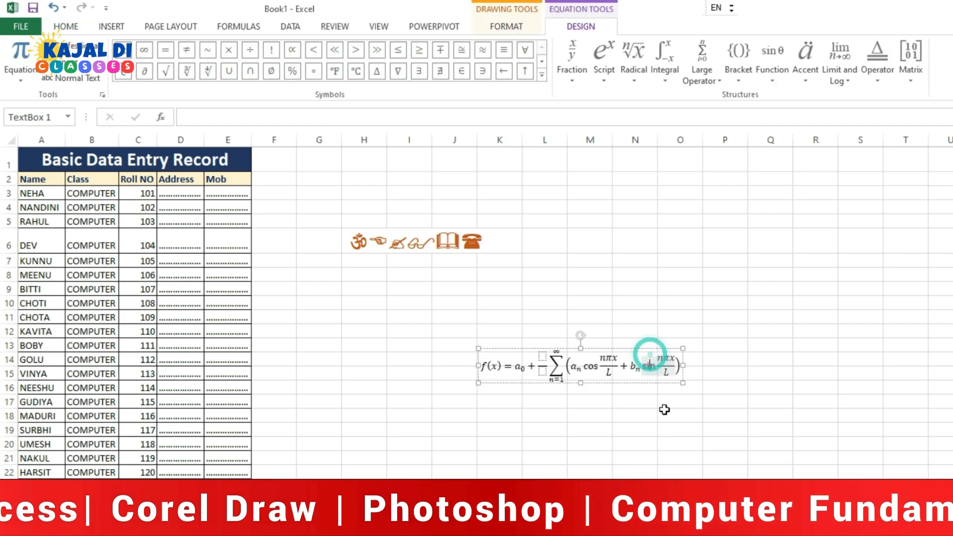
Select the whole equation and look through its structure galleries, such as Script, Bracket, Operator and Matrix, and the Basic Math symbols.
triple_click(573, 379)
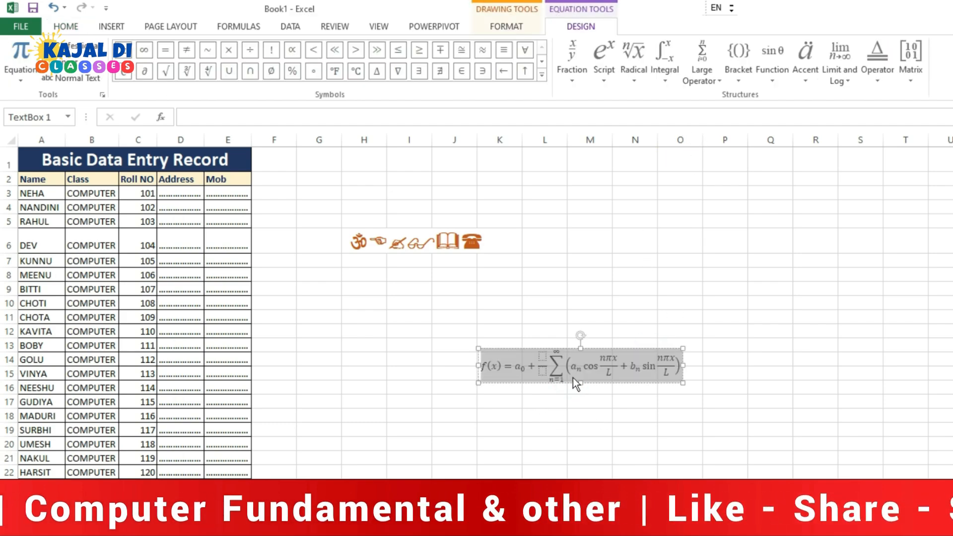
left_click(603, 79)
left_click(671, 80)
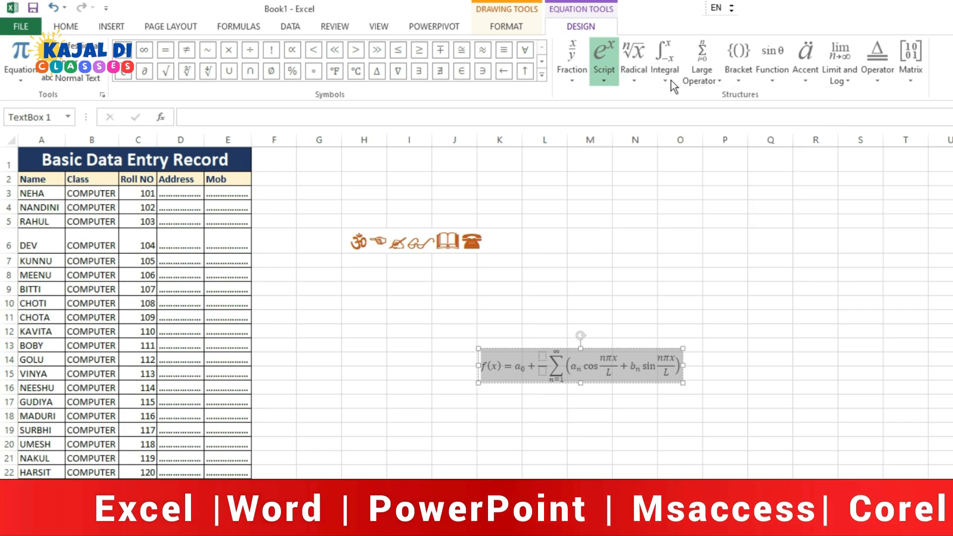
left_click(671, 80)
left_click(741, 77)
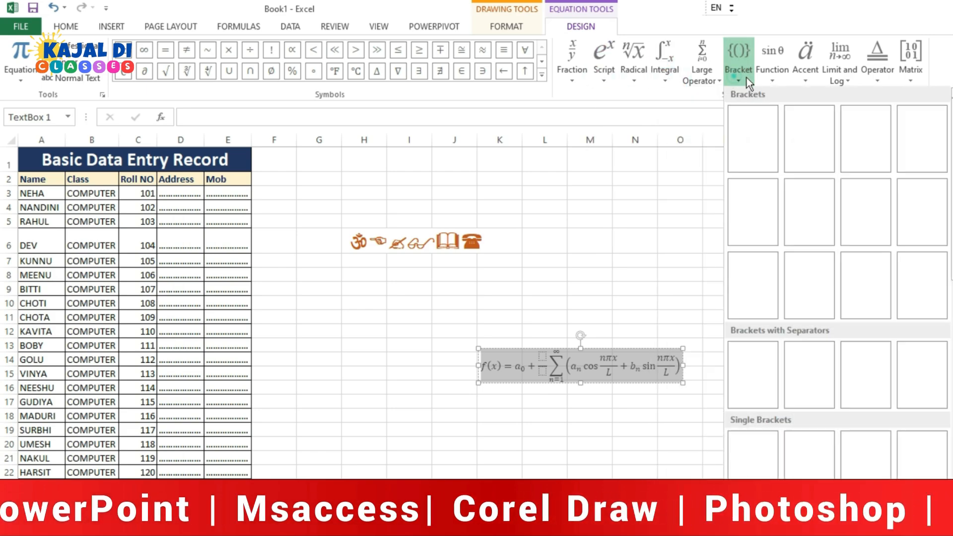
left_click(782, 71)
left_click(832, 76)
left_click(879, 78)
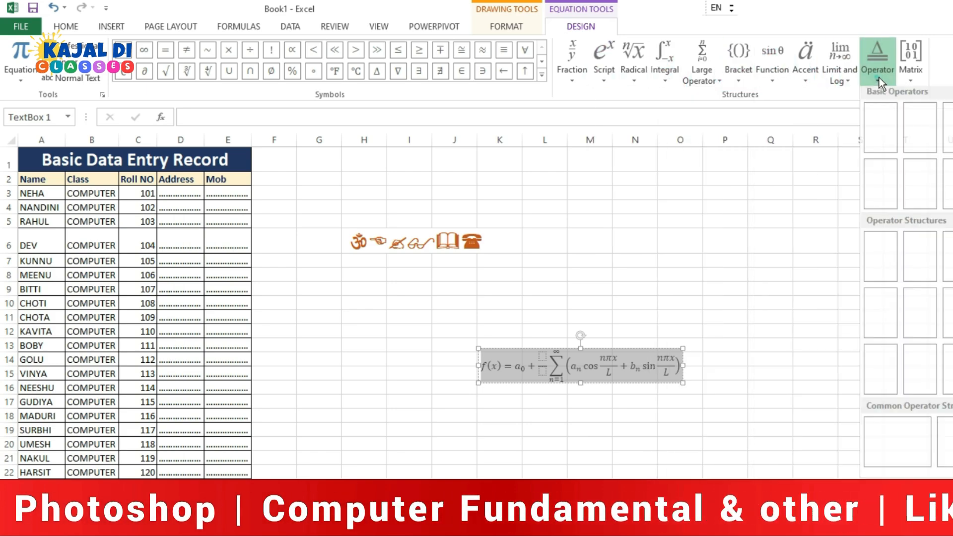
left_click(911, 76)
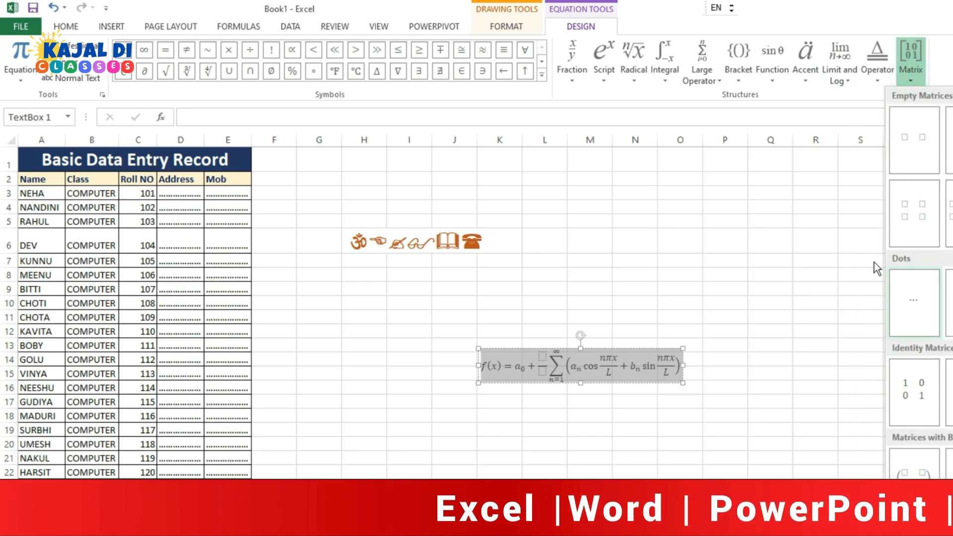
left_click(572, 74)
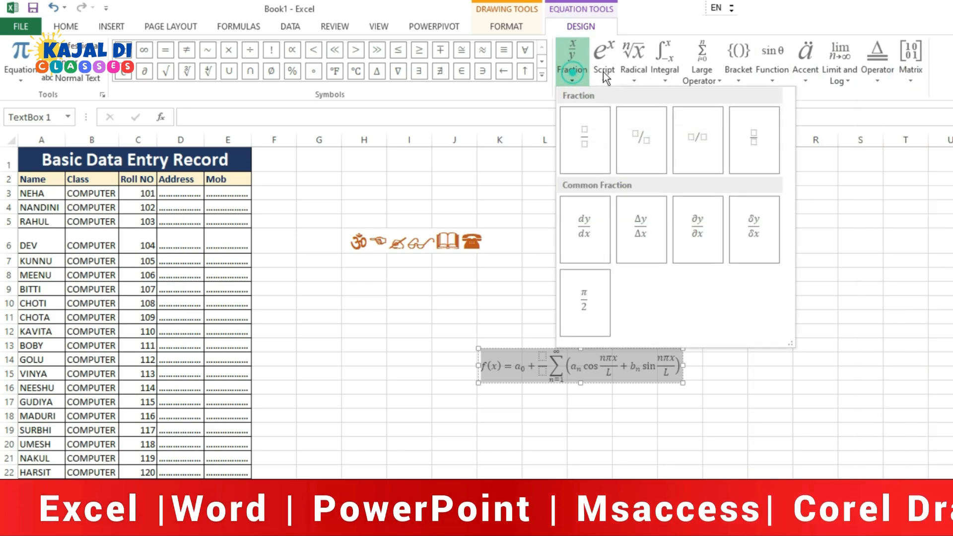
left_click(541, 73)
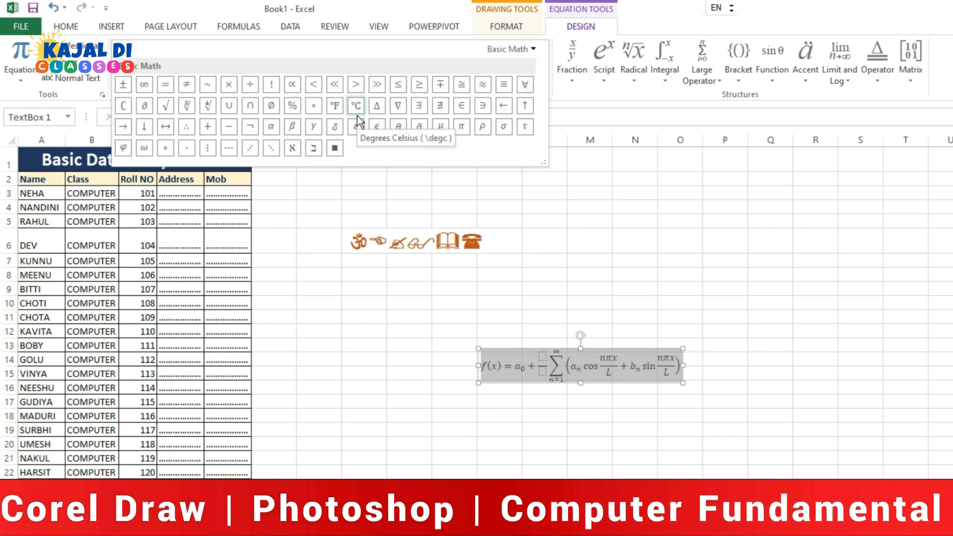
left_click(541, 257)
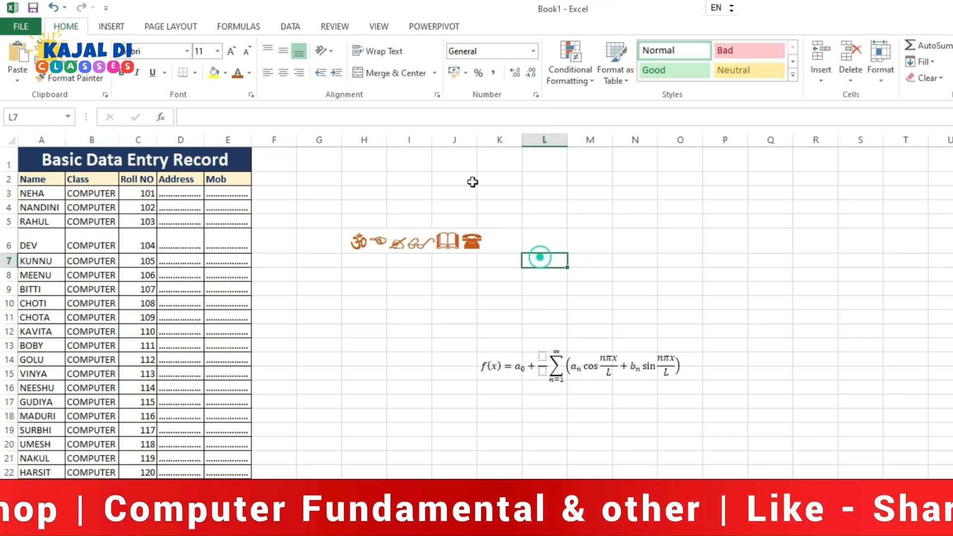
Embed a new Microsoft Word Document object in the worksheet at cell H21.
left_click(110, 26)
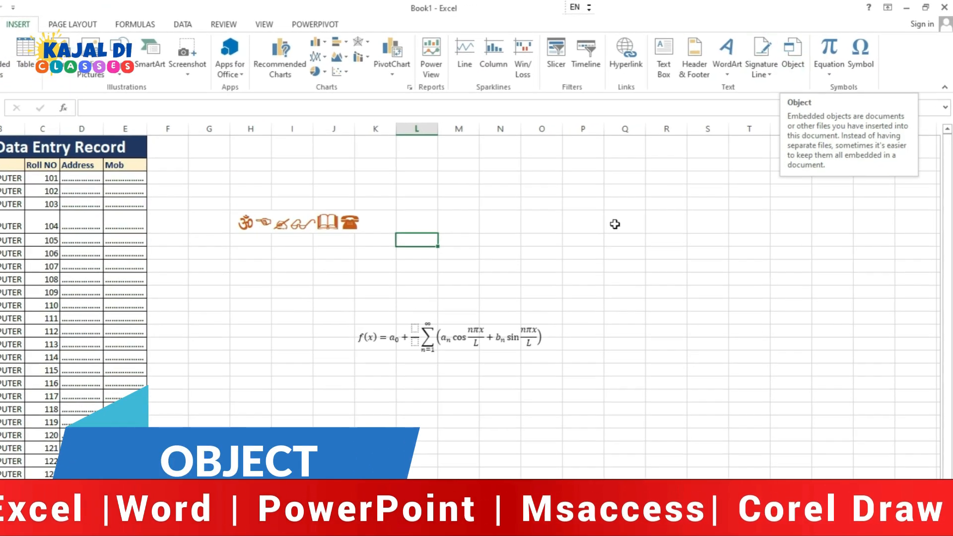
scroll(614, 224, "down", 5)
left_click(252, 244)
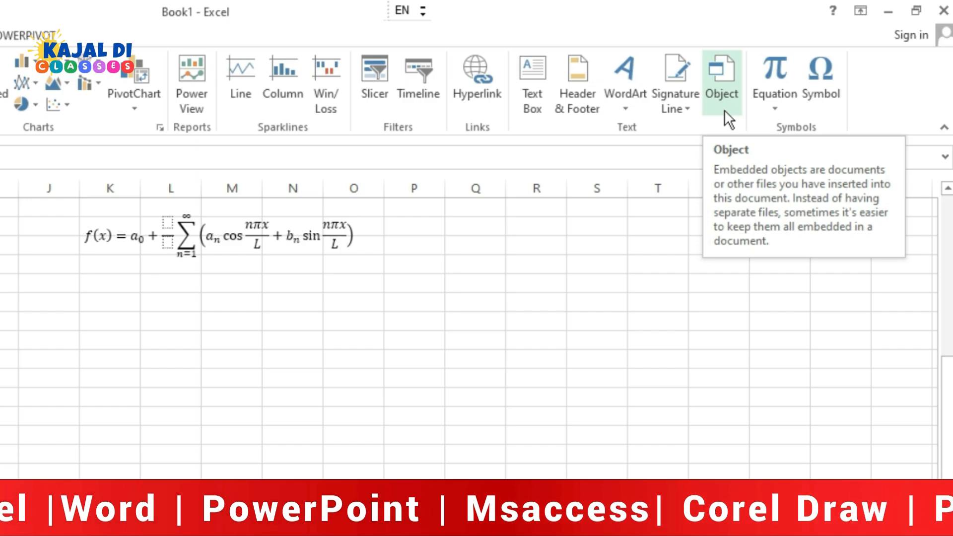
left_click(724, 109)
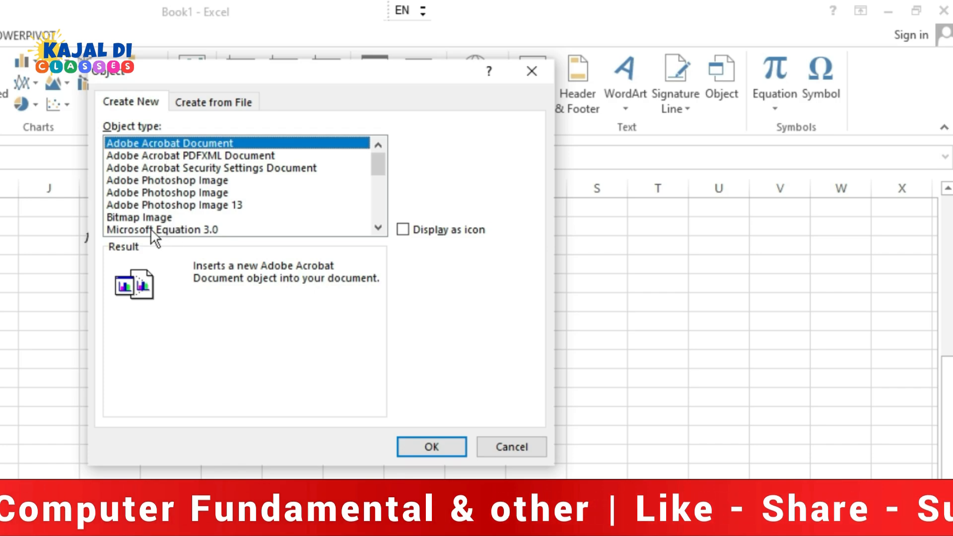
left_click(382, 228)
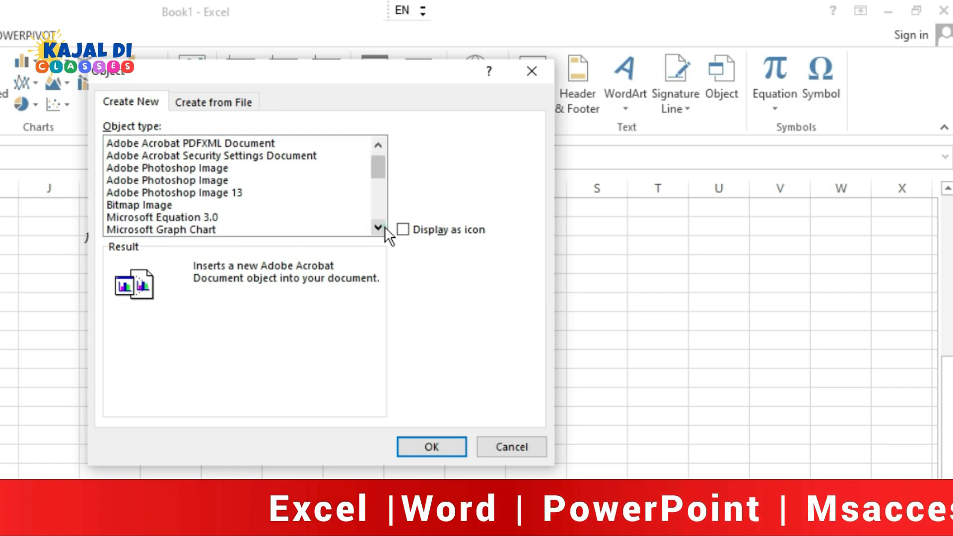
left_click(382, 227)
left_click(382, 227)
left_click(385, 227)
left_click(385, 227)
left_click(384, 228)
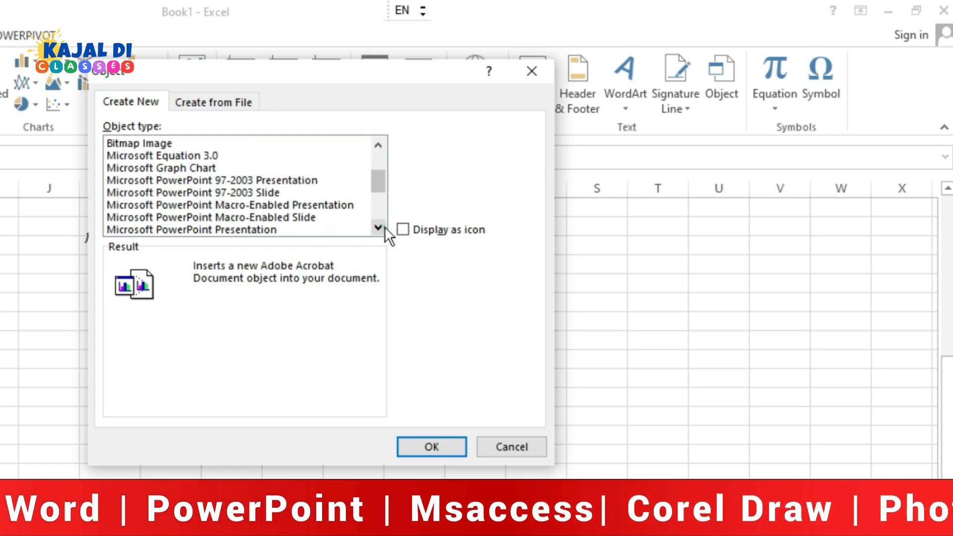
left_click(384, 227)
left_click(385, 227)
left_click(385, 228)
left_click(384, 227)
left_click(385, 228)
left_click(378, 228)
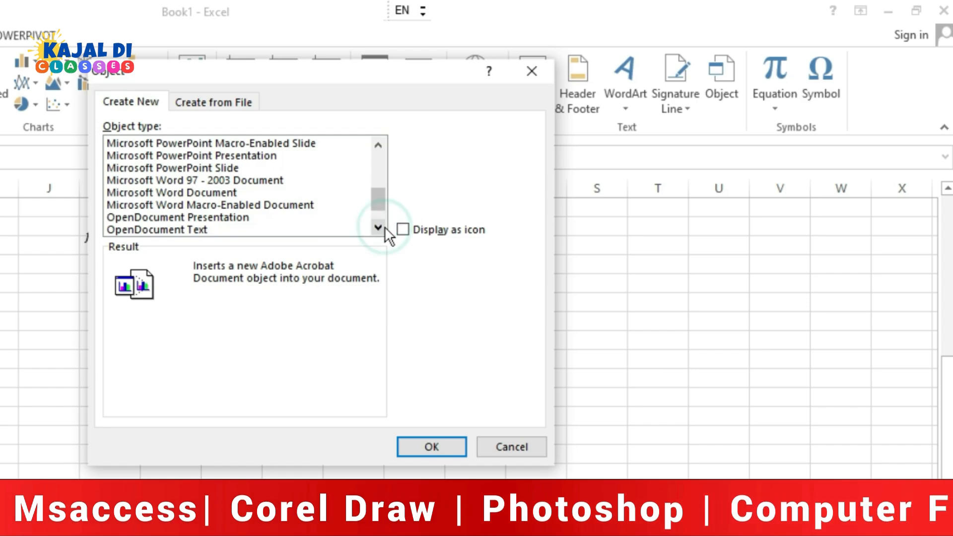
left_click(137, 194)
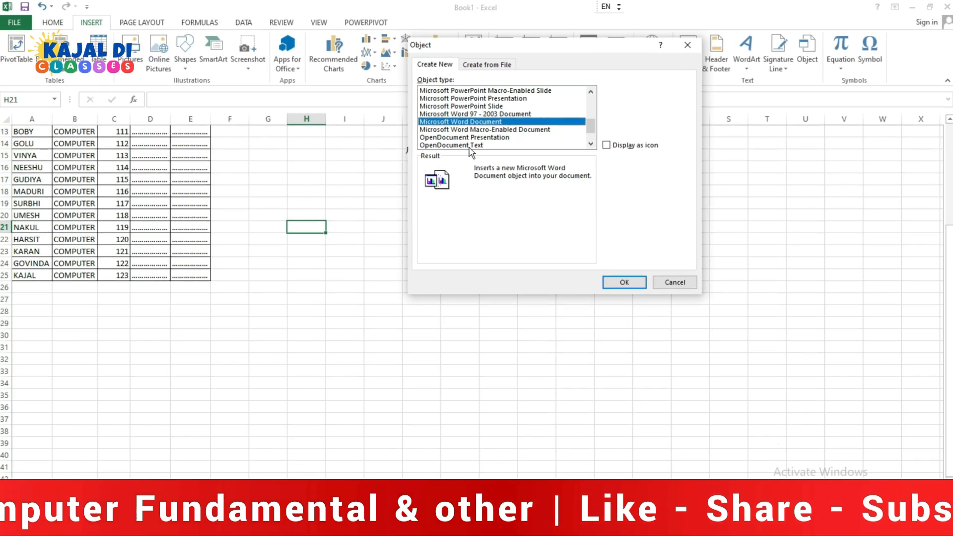
left_click(624, 282)
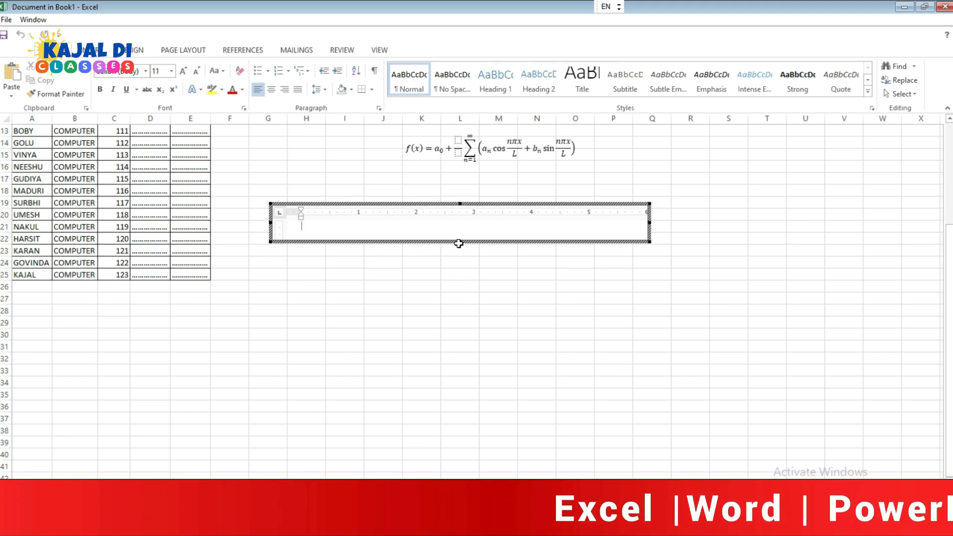
Enlarge the embedded Word document's frame downward to about row 32 and enter the text RETERTETET in it.
left_click_drag(459, 243, 477, 356)
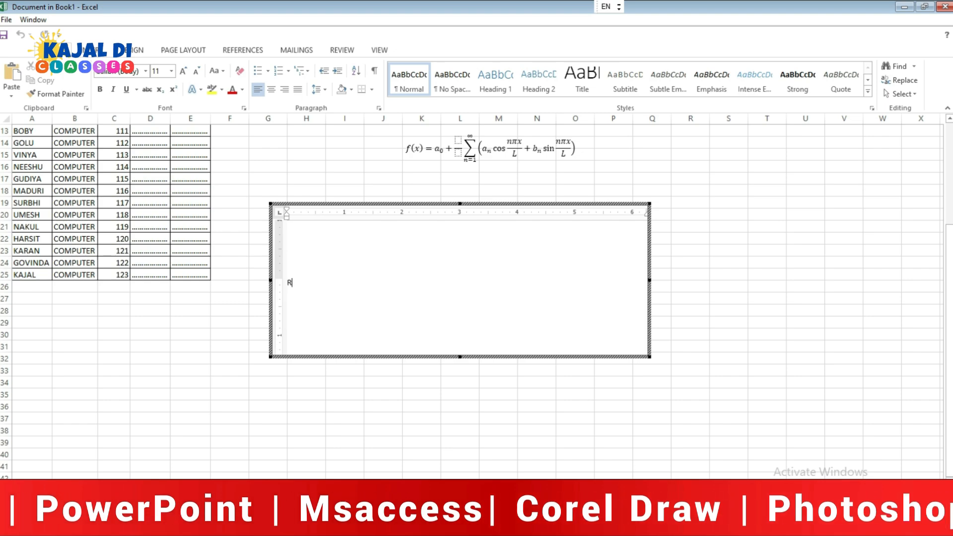
left_click(330, 170)
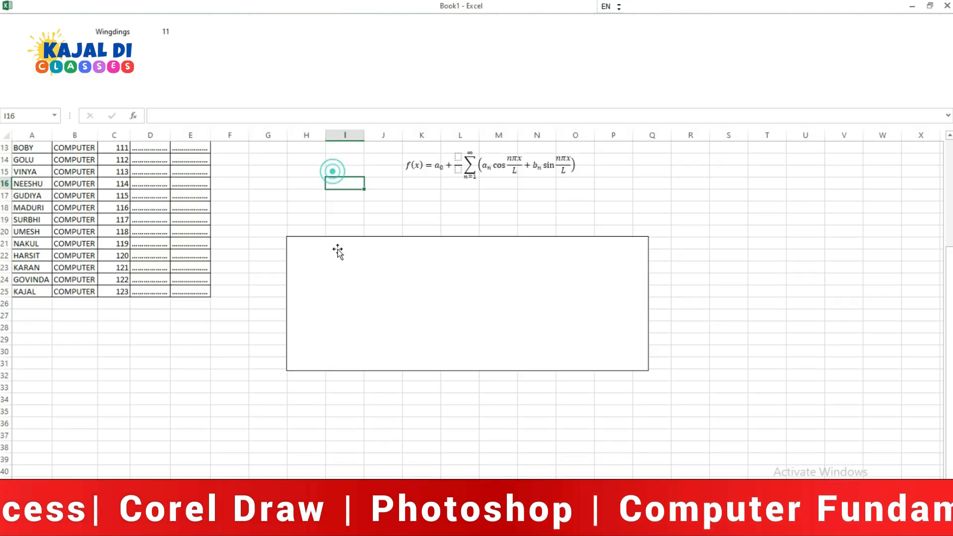
left_click(245, 306)
left_click(323, 247)
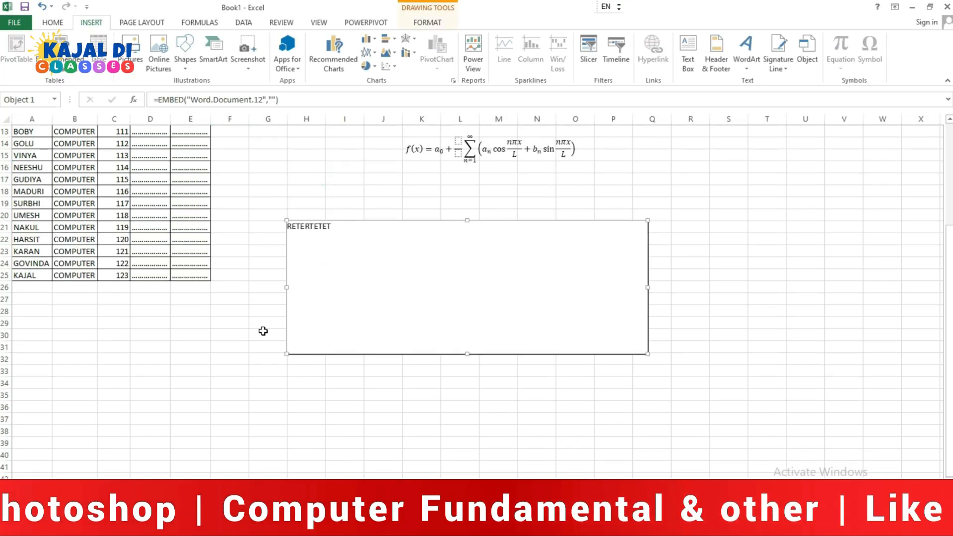
Embed a new Bitmap Image object at cell F30 and enlarge its canvas to about 358 × 288 px.
left_click(219, 332)
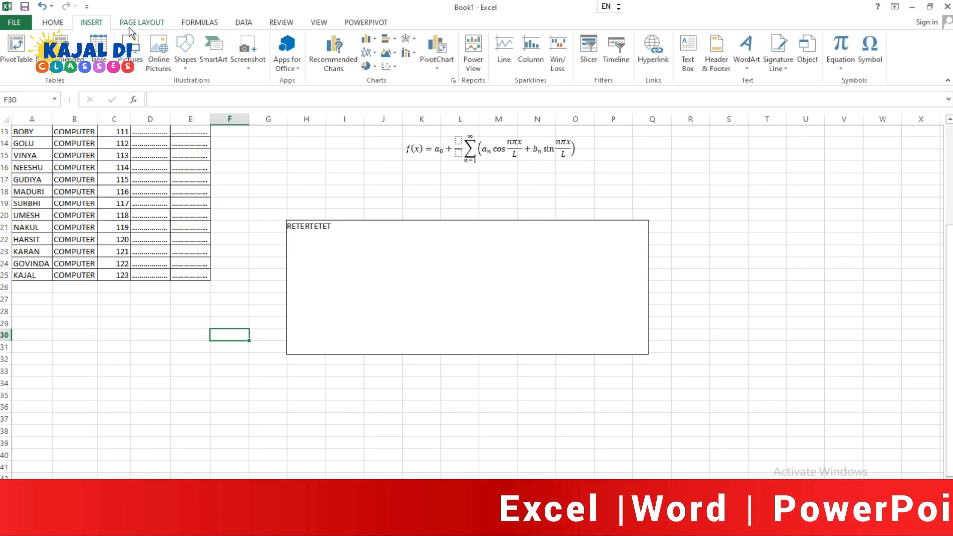
left_click(810, 67)
left_click(464, 138)
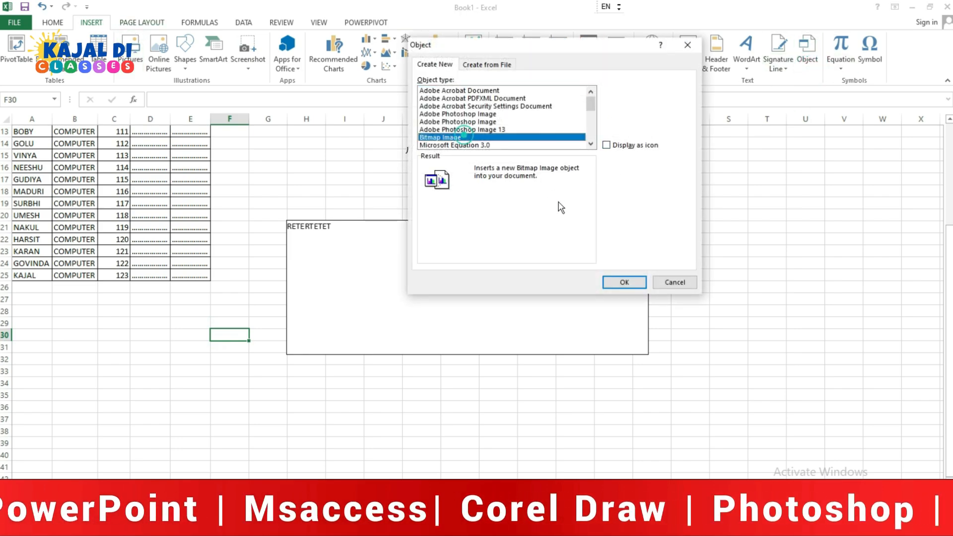
left_click(617, 282)
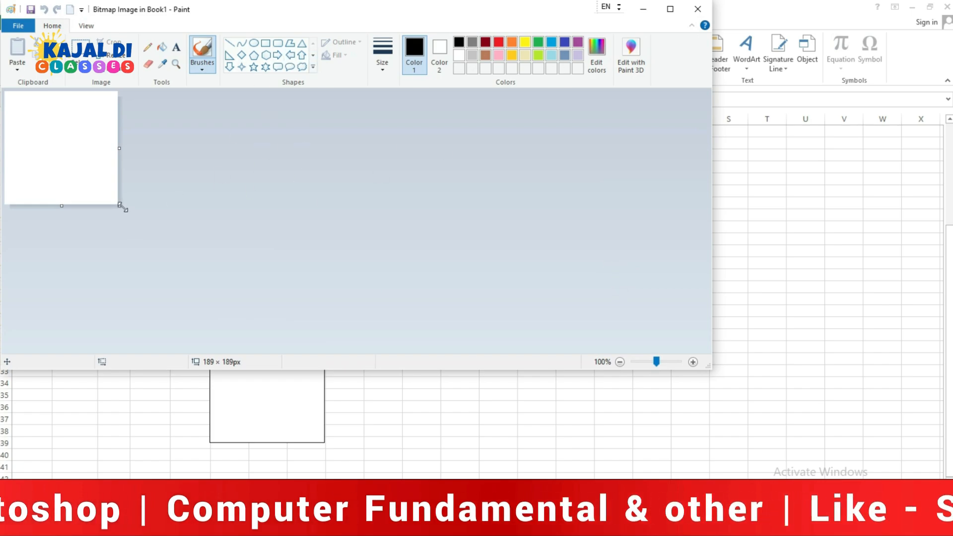
left_click_drag(121, 207, 222, 266)
Draw two overlapping rectangle outlines on the bitmap canvas, the second, lower one about 109 × 119 px.
left_click(265, 68)
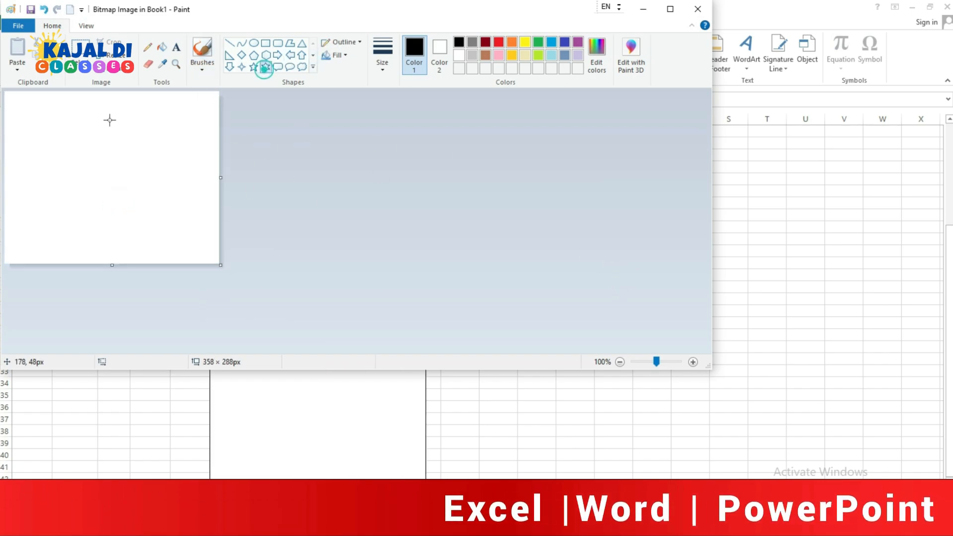
left_click(265, 43)
mouse_move(29, 129)
left_mouse_down()
mouse_move(83, 154)
mouse_move(98, 190)
left_mouse_up()
left_click(174, 239)
left_click_drag(64, 154, 131, 225)
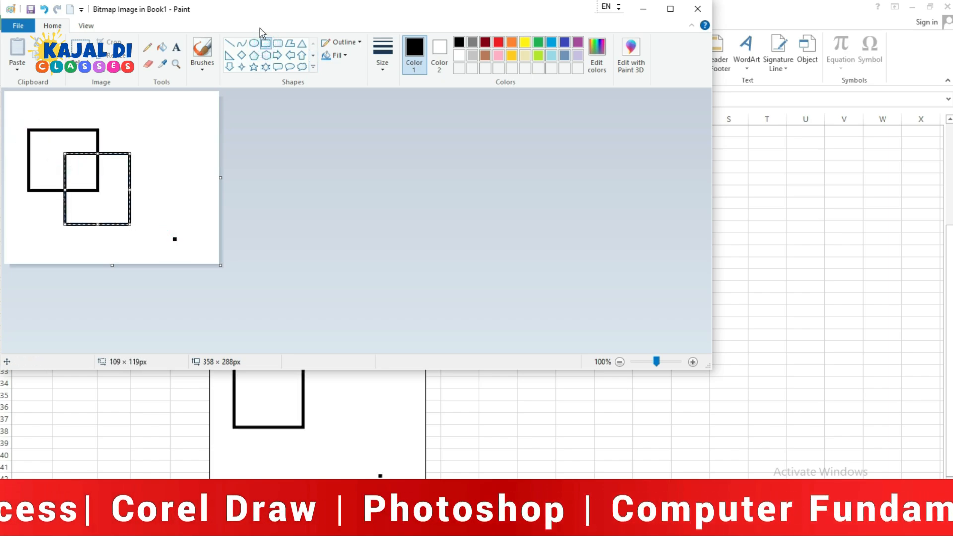
Draw four diagonal lines joining the matching corners of the two rectangles to form a cube on the bitmap canvas.
left_click(230, 43)
left_click_drag(100, 129, 133, 154)
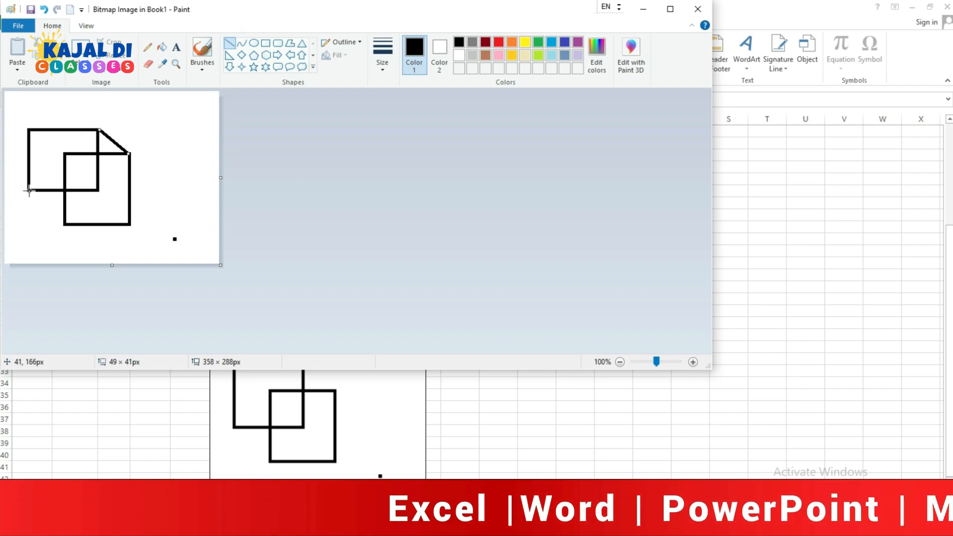
left_click_drag(28, 190, 64, 223)
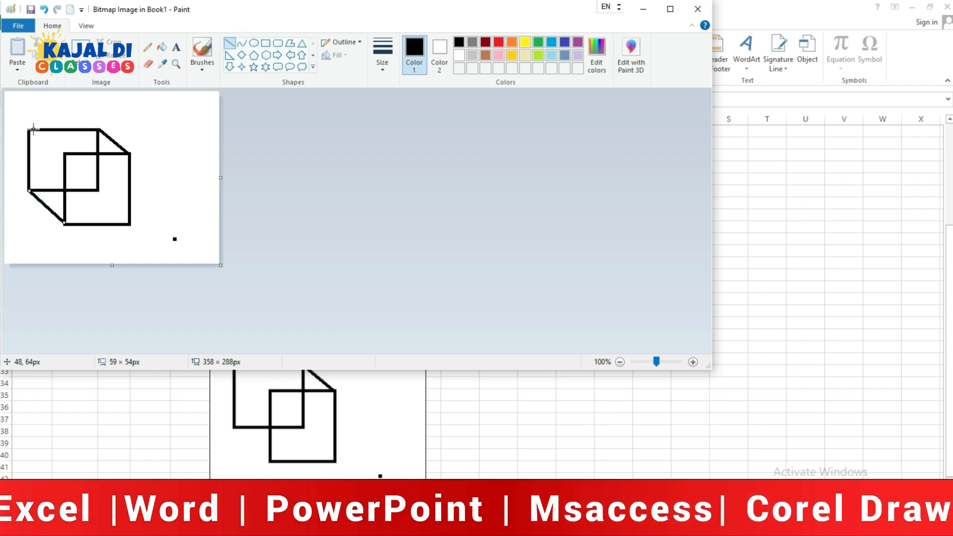
left_click_drag(29, 128, 65, 155)
left_click_drag(97, 187, 131, 226)
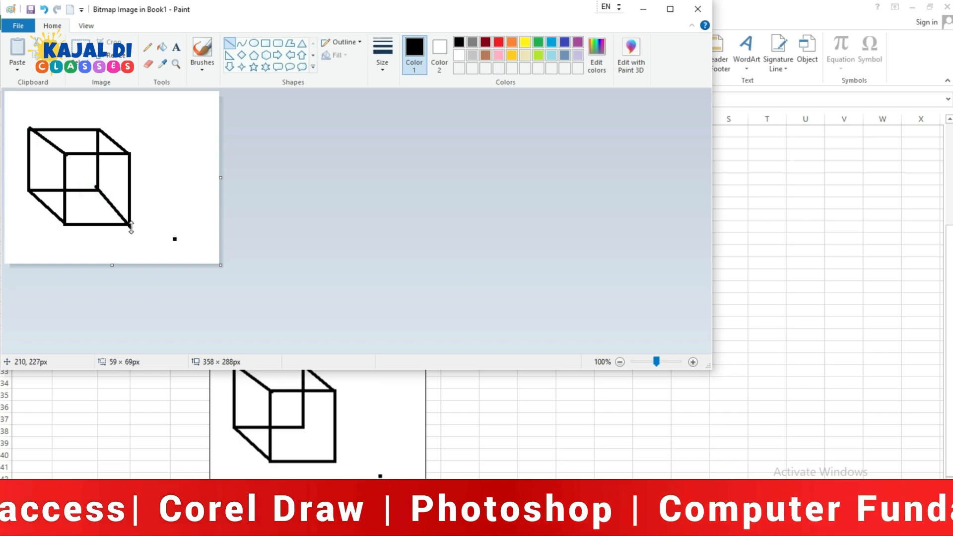
Close the bitmap editor and move the embedded cube drawing to just below the data table, around cell B31.
left_click(697, 8)
scroll(298, 356, "down", 1)
left_click_drag(336, 281, 245, 294)
left_click_drag(269, 294, 207, 296)
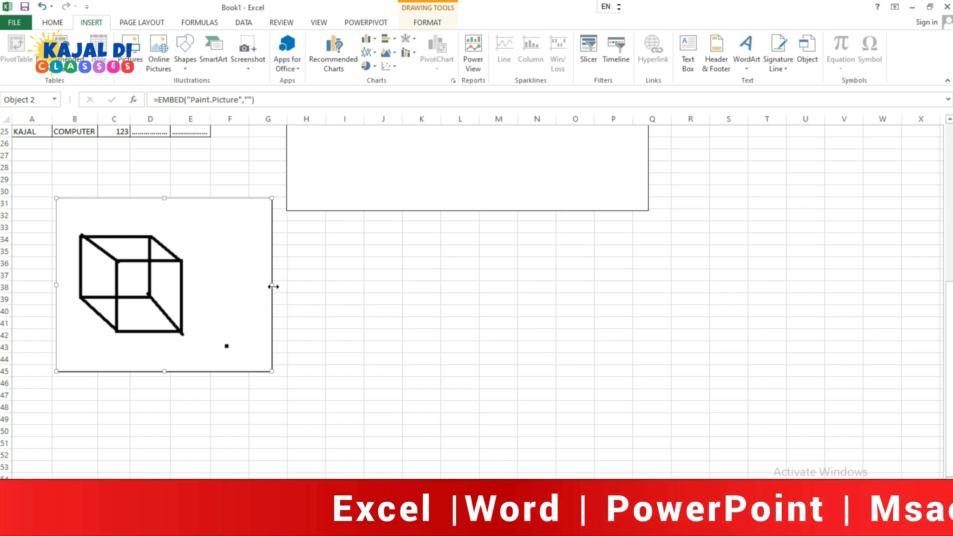
Reopen the embedded cube drawing in Paint, close it again and deselect the object in the worksheet.
double_click(203, 277)
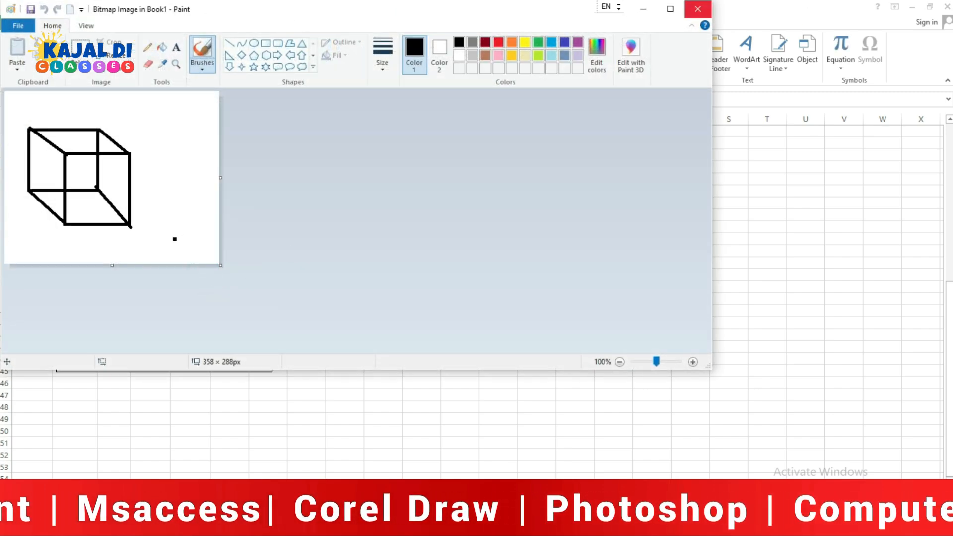
left_click(698, 8)
left_click(448, 271)
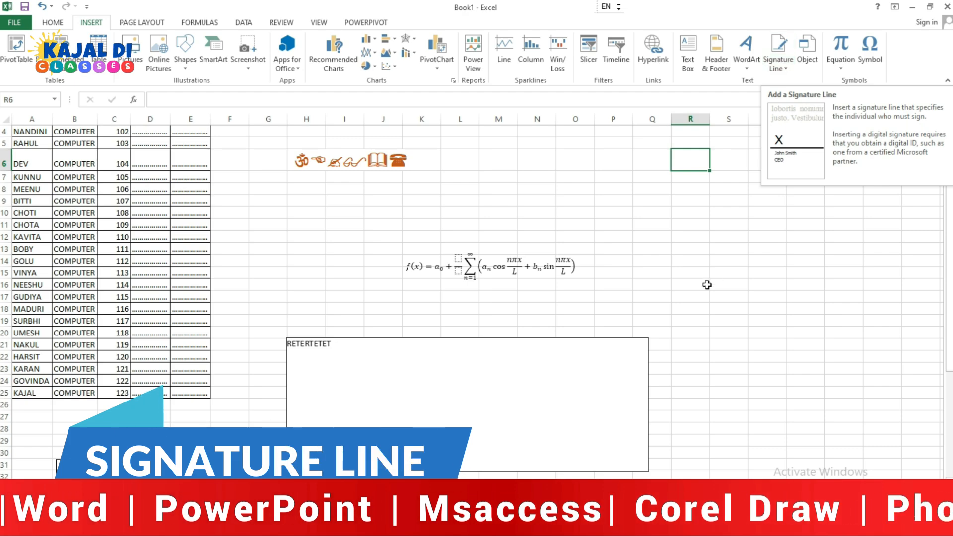
left_click(630, 238)
left_click_drag(685, 144, 772, 248)
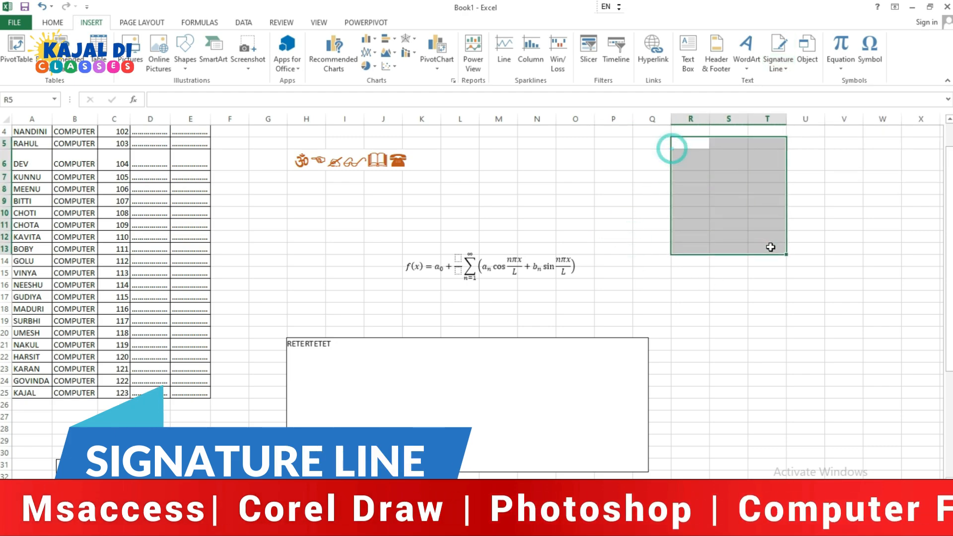
Move the embedded cube drawing away from the data table to directly beneath the Word document frame, around row 32.
scroll(477, 297, "down", 3)
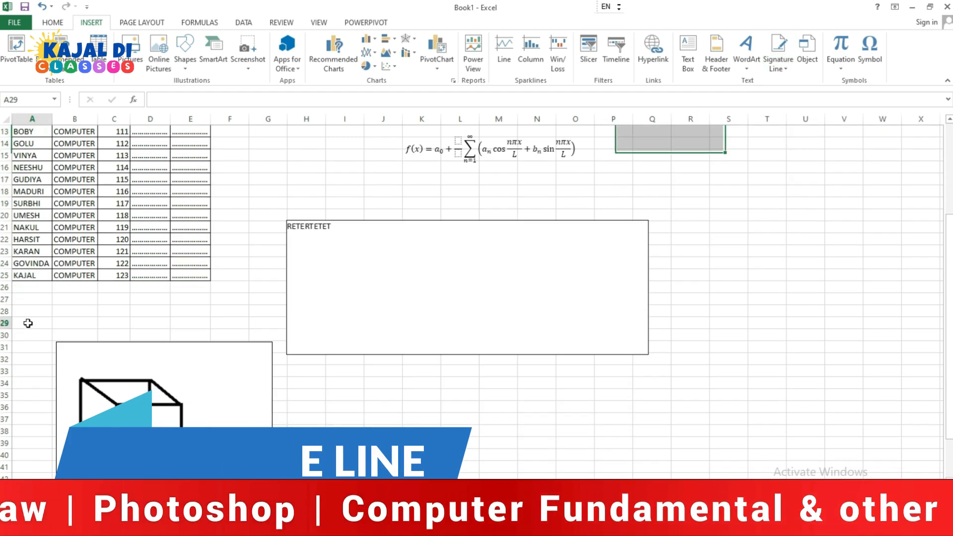
left_click_drag(26, 323, 144, 332)
left_click_drag(146, 368, 476, 381)
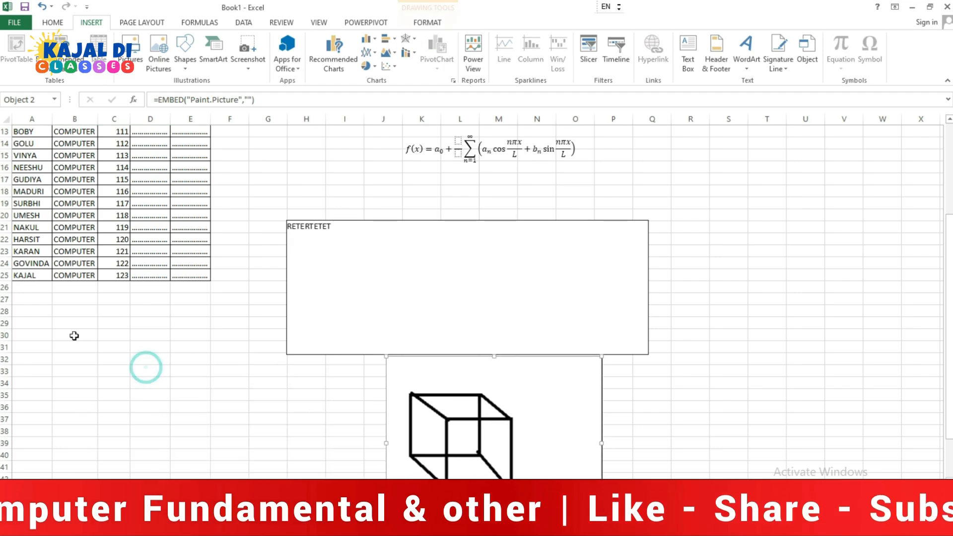
Insert a signature line below the data table at cell A28, keeping the suggested signer details and the sign date option.
left_click_drag(28, 314, 183, 326)
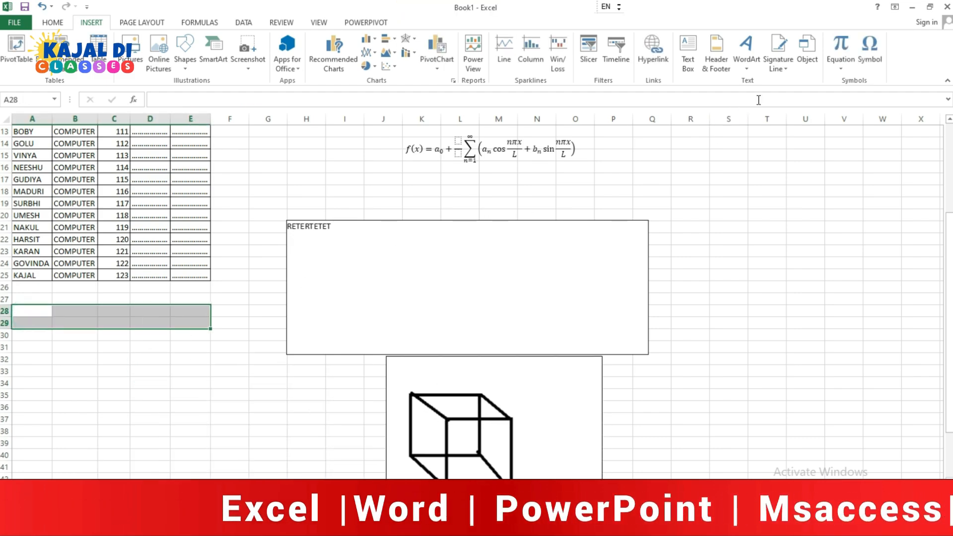
left_click(782, 68)
left_click(782, 80)
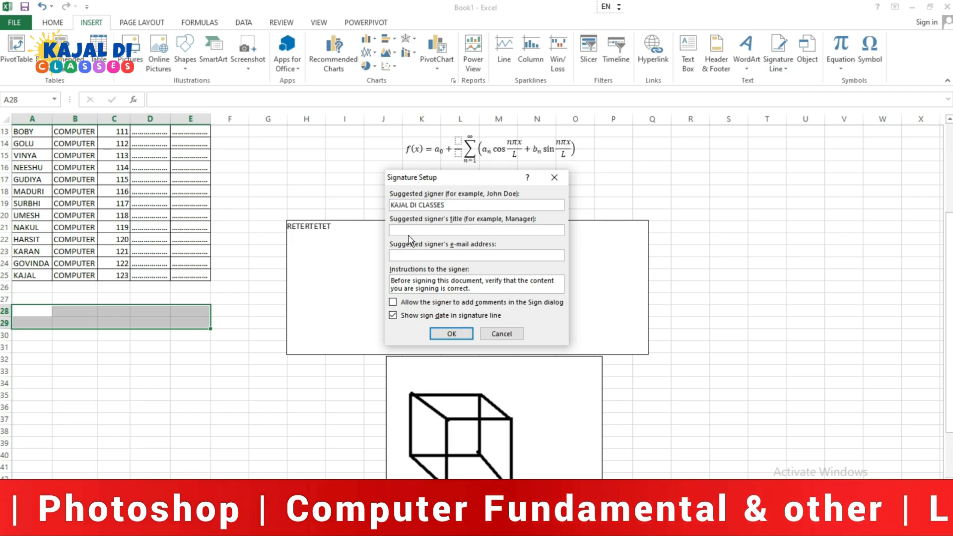
left_click(450, 333)
left_click(70, 373)
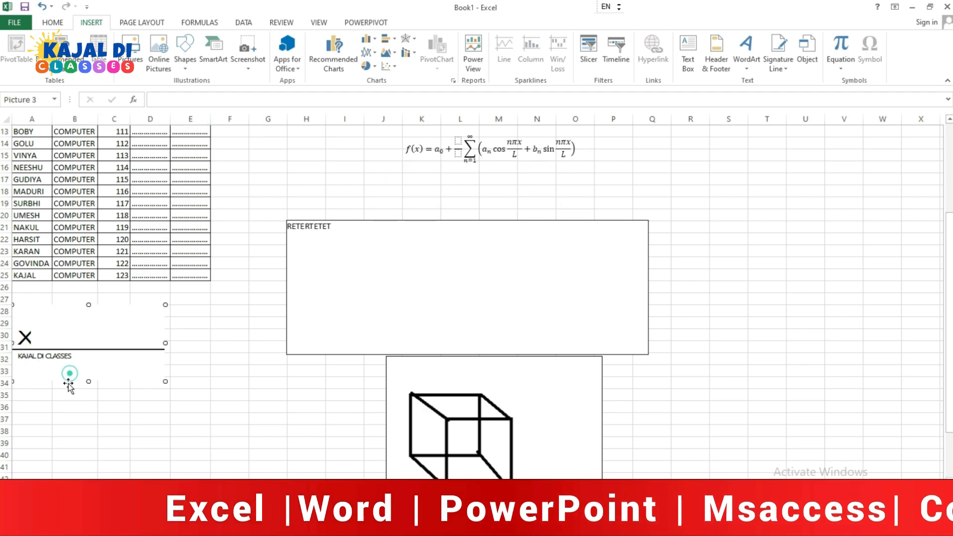
left_click(79, 407)
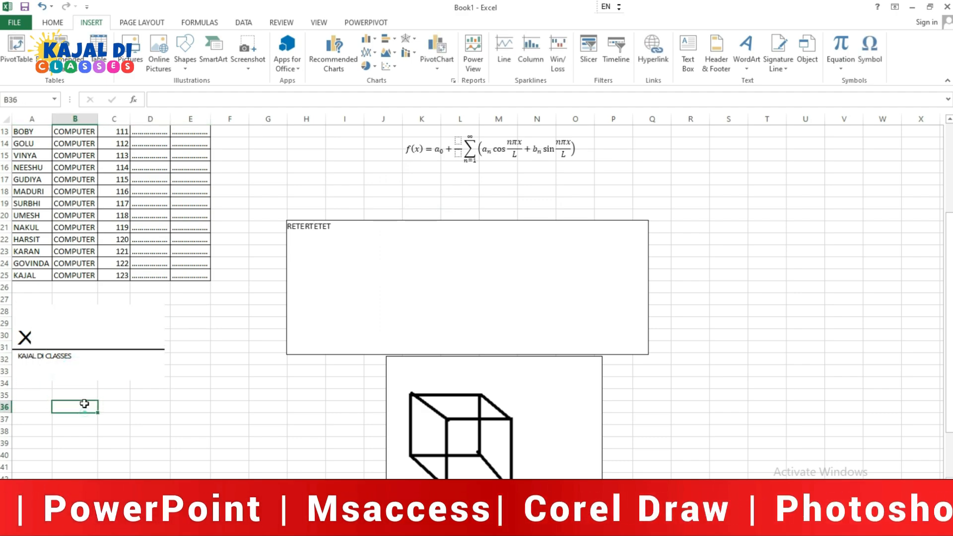
Delete the signature line from below the data table.
left_click(118, 352)
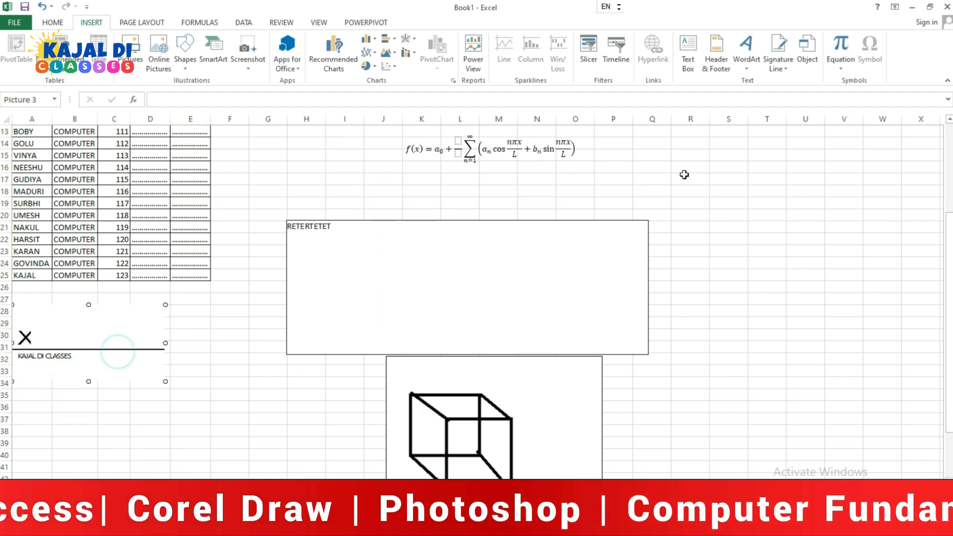
left_click(230, 382)
left_click(125, 356)
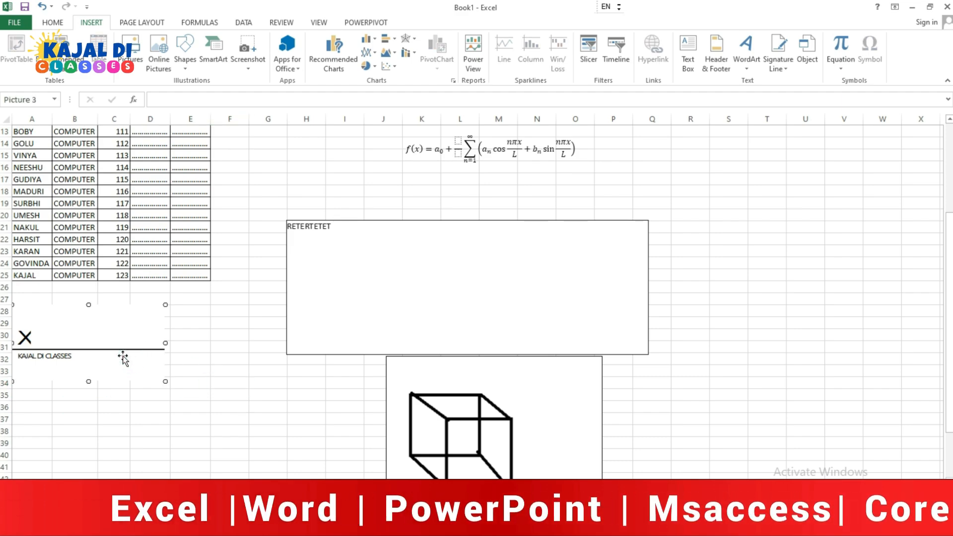
key("Delete")
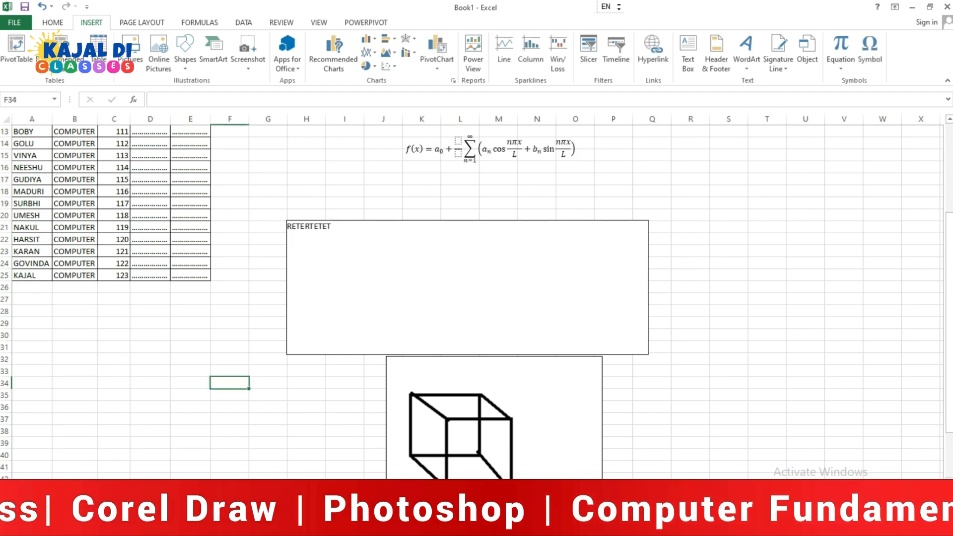
Insert WordArt in the blue gradient style with reflection and move the embedded Word document down to about row 36.
left_click(752, 64)
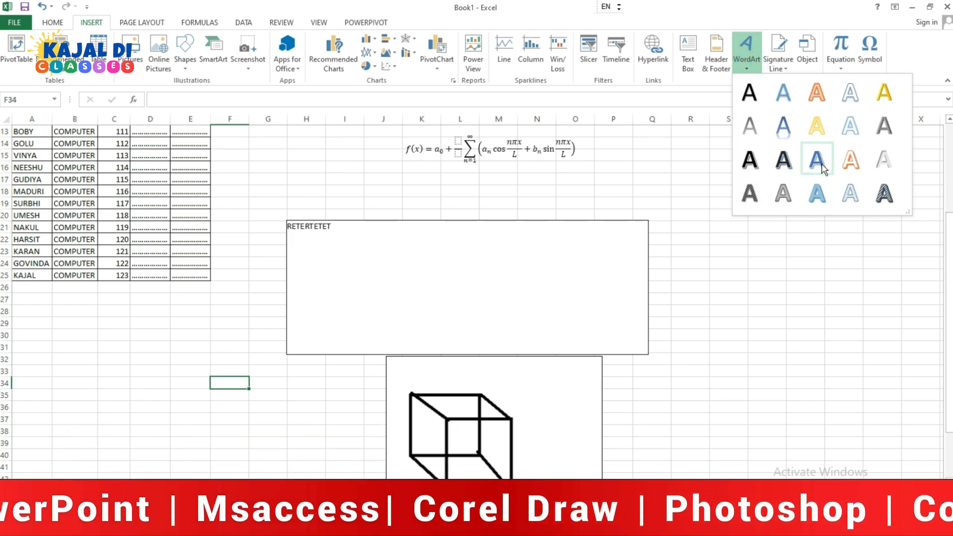
left_click(783, 125)
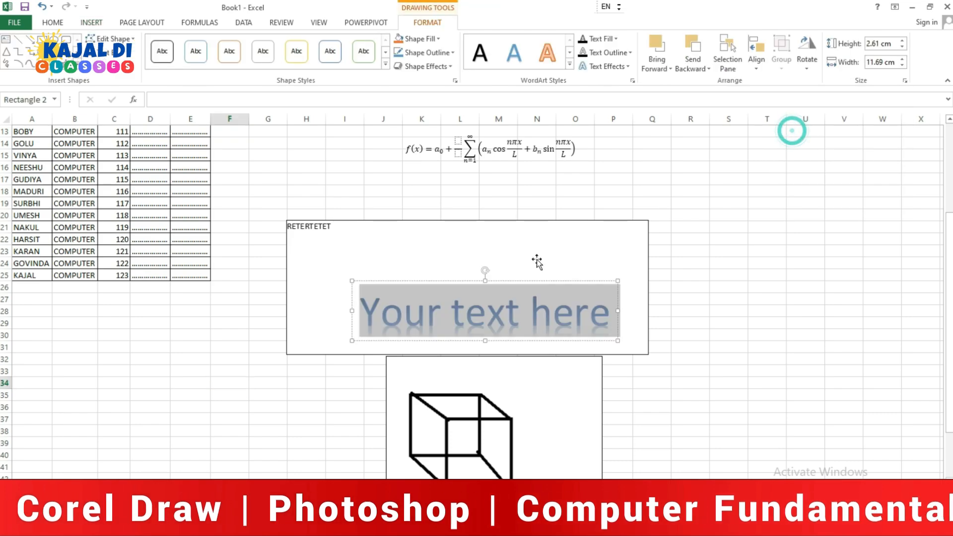
left_click_drag(477, 264, 360, 474)
Replace the WordArt placeholder text with EXCEL CLASSES.
left_click(446, 310)
key("ctrl+a")
type("EXCEL CLASSES")
left_click(614, 264)
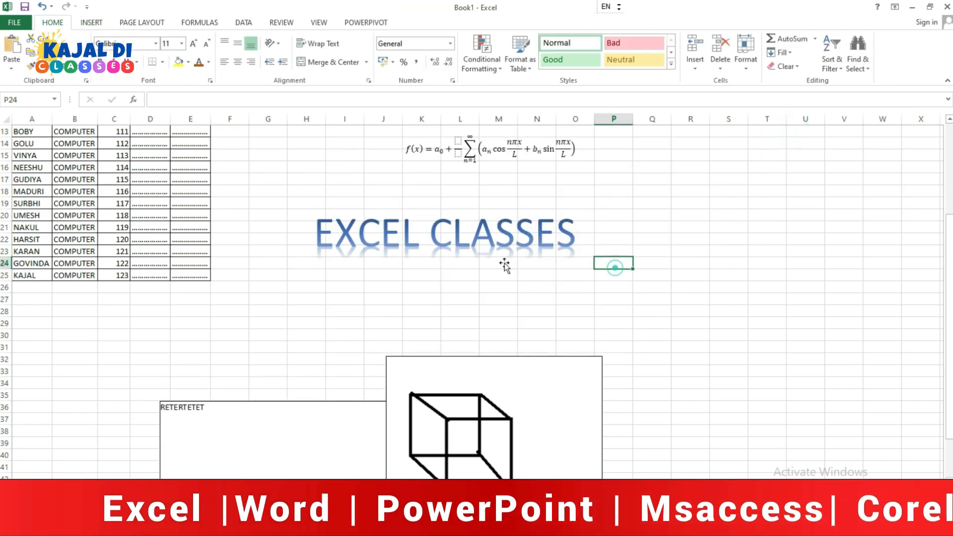
Remove the final S from the WordArt text so it reads EXCEL CLASSE, keeping the WordArt open for text editing.
left_click(466, 243)
left_click(558, 248)
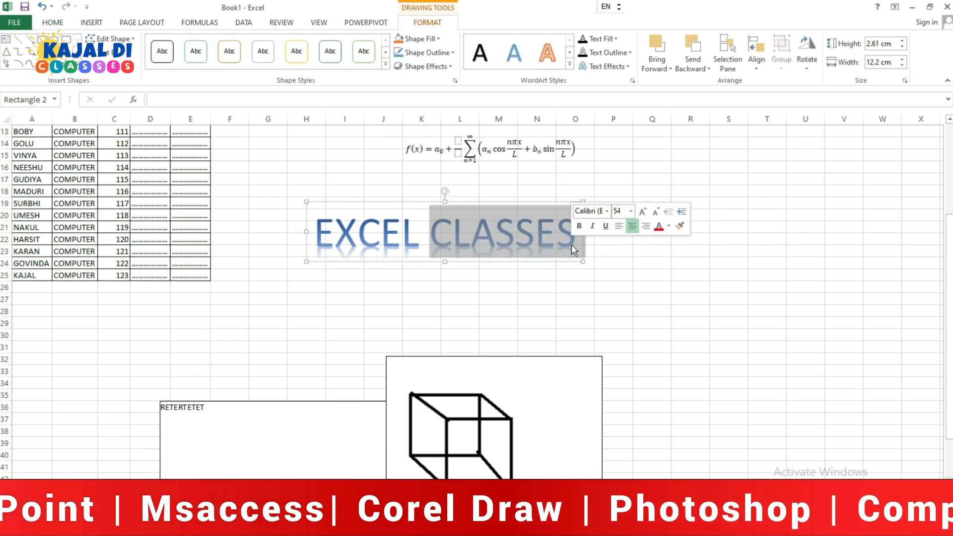
left_click(571, 244)
key("BackSpace")
left_click(598, 252)
left_click(536, 246)
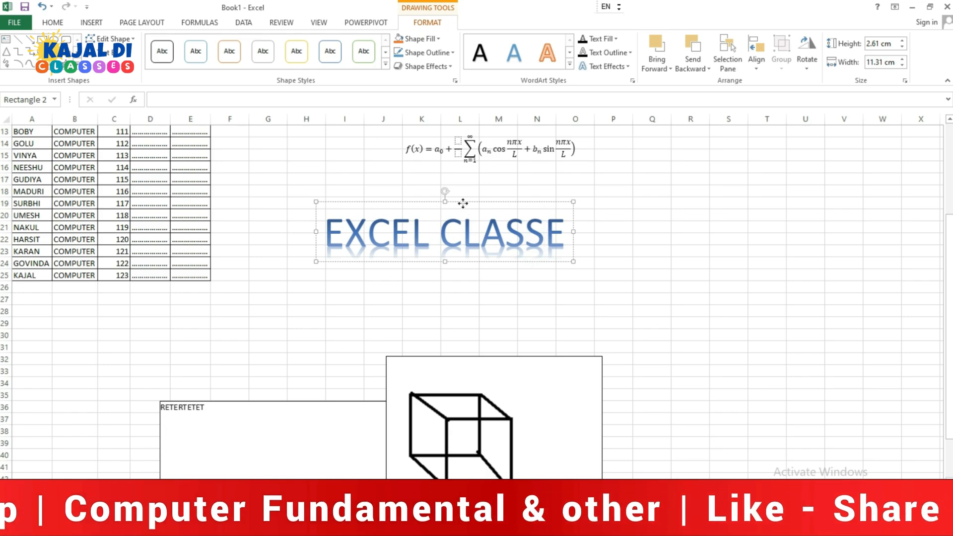
left_click(300, 180)
left_click(352, 234)
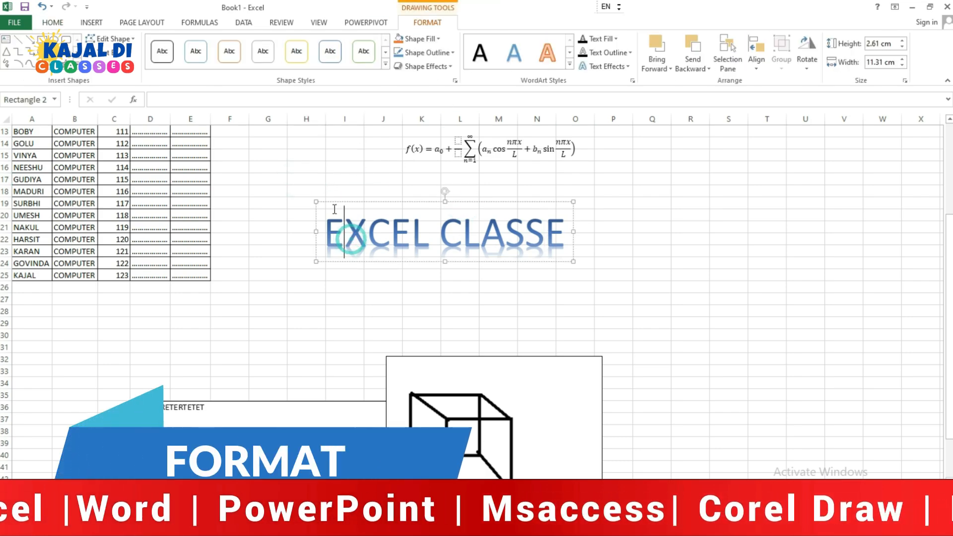